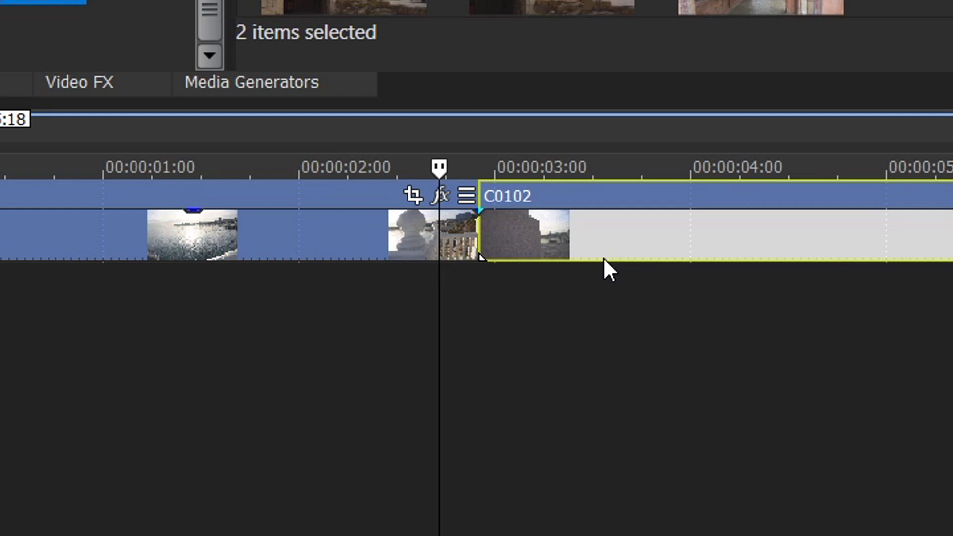
Place timeline markers just before and after the cut between C0101 and C0102, at about 00:00:02:18 and 00:00:03:08
key(m)
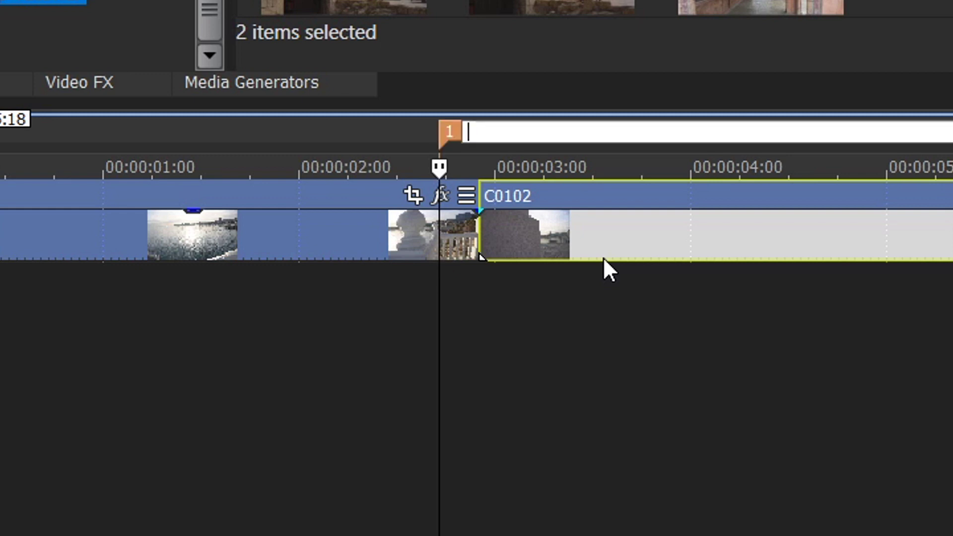
click(474, 237)
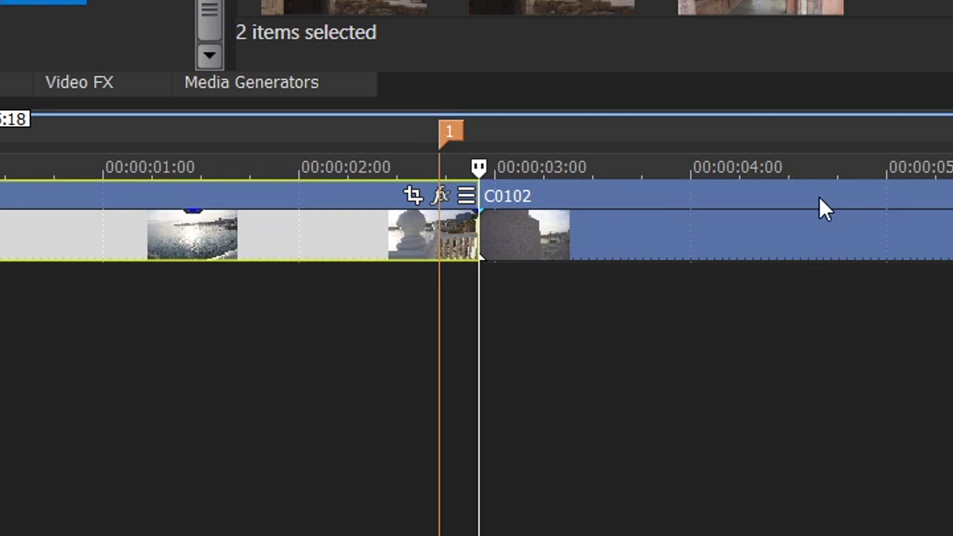
key(space)
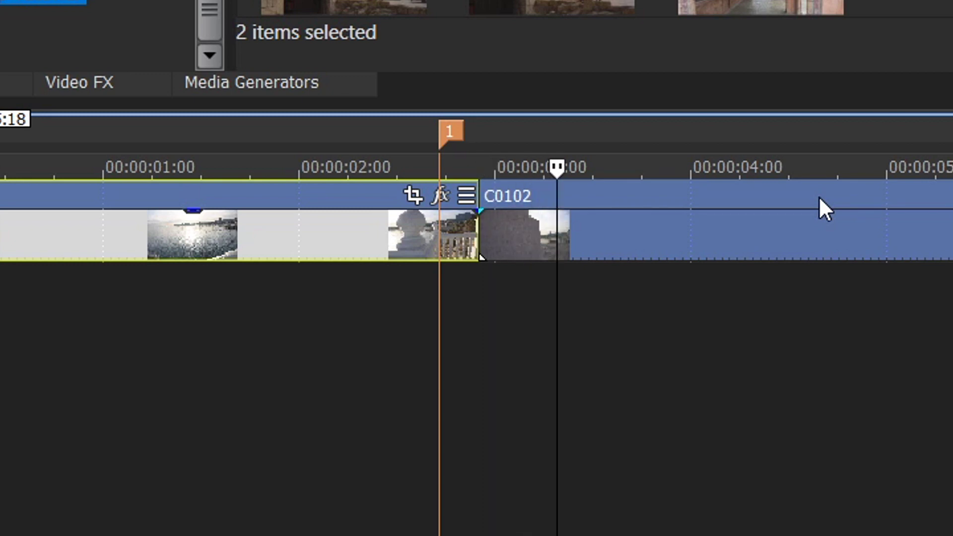
key(m)
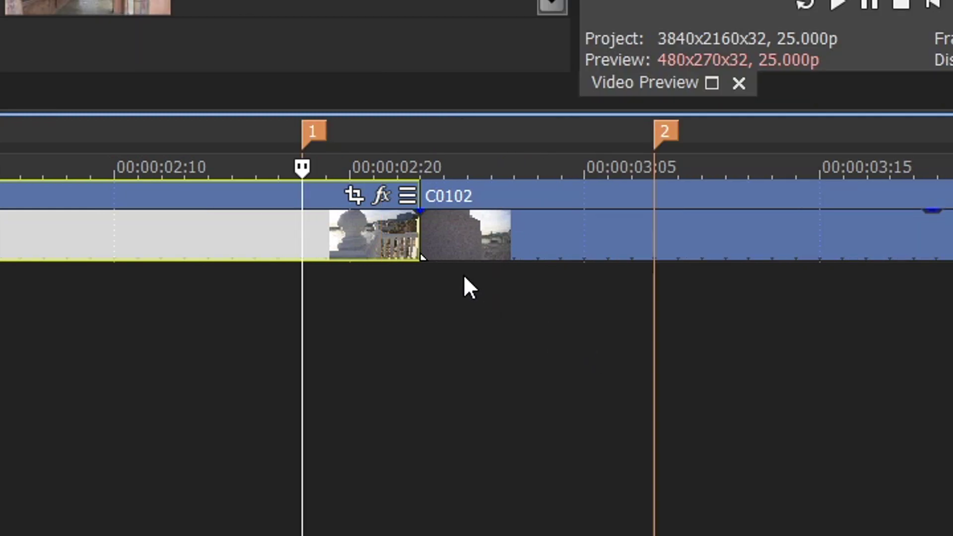
Add a Velocity envelope to clip C0101 and set its starting point to normal velocity
right_click(356, 242)
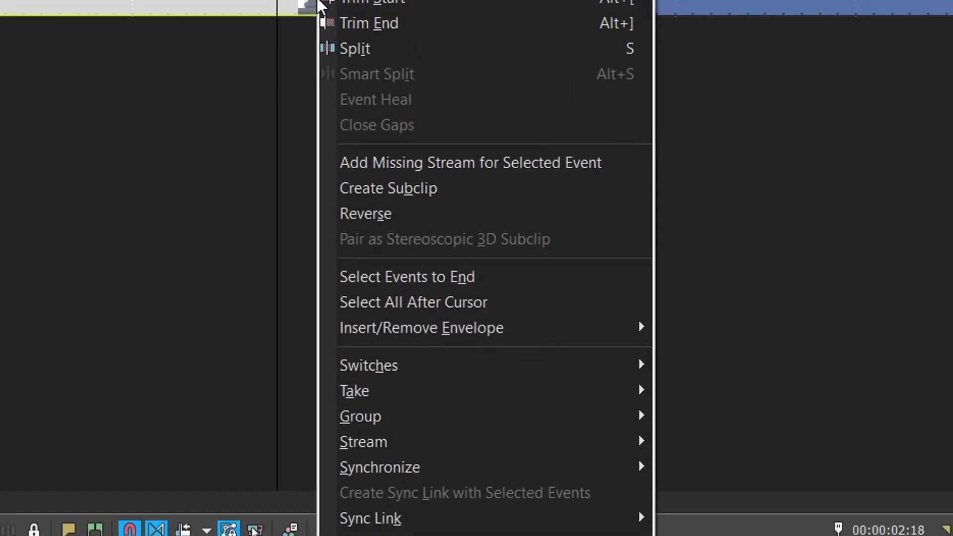
mouse_move(395, 308)
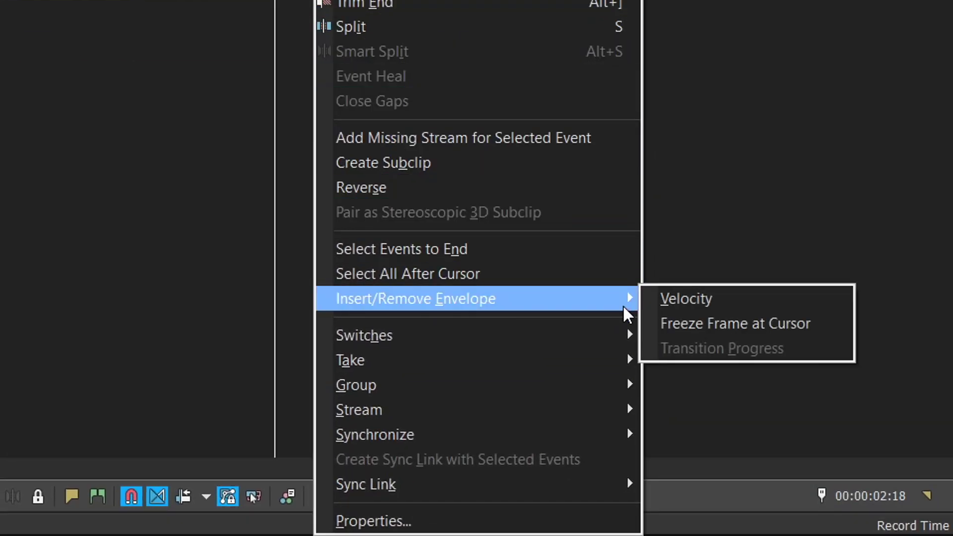
click(659, 298)
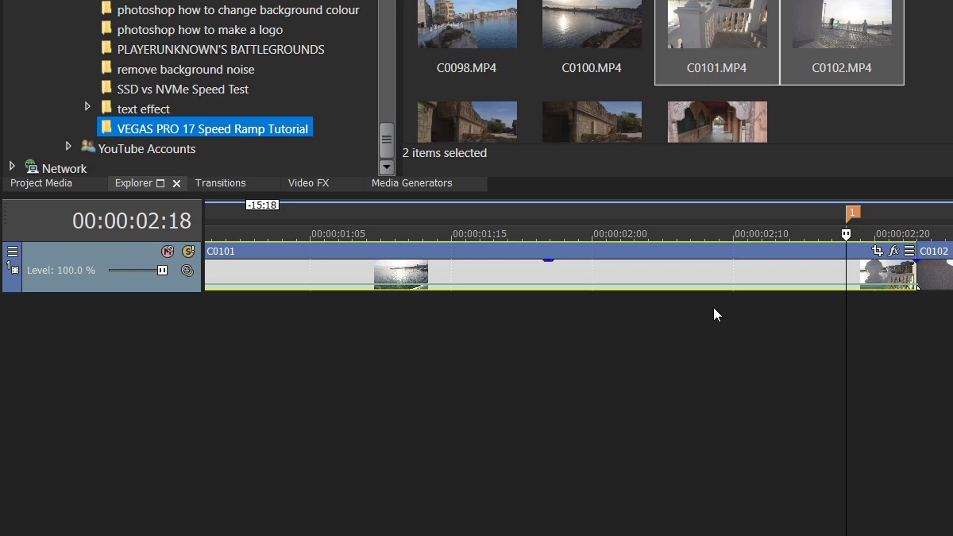
key(Home)
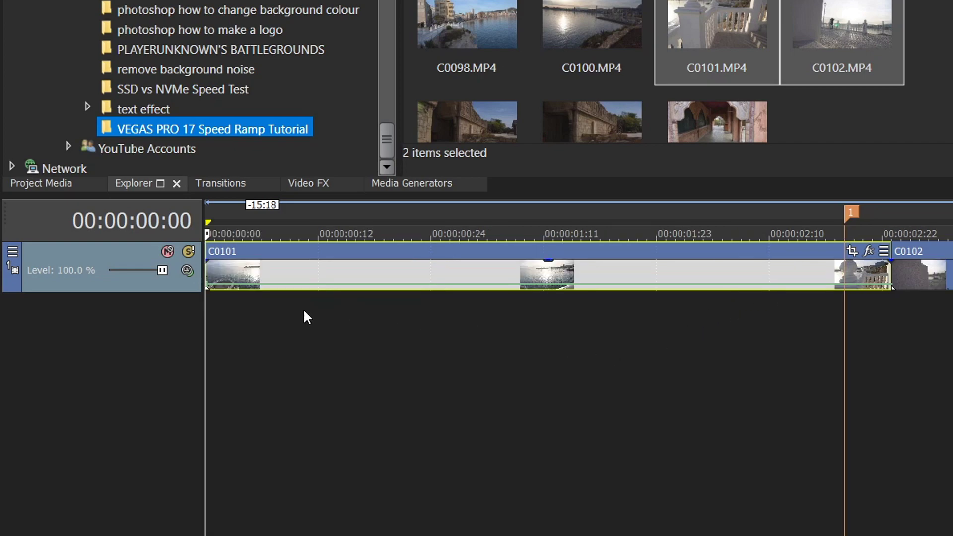
right_click(207, 292)
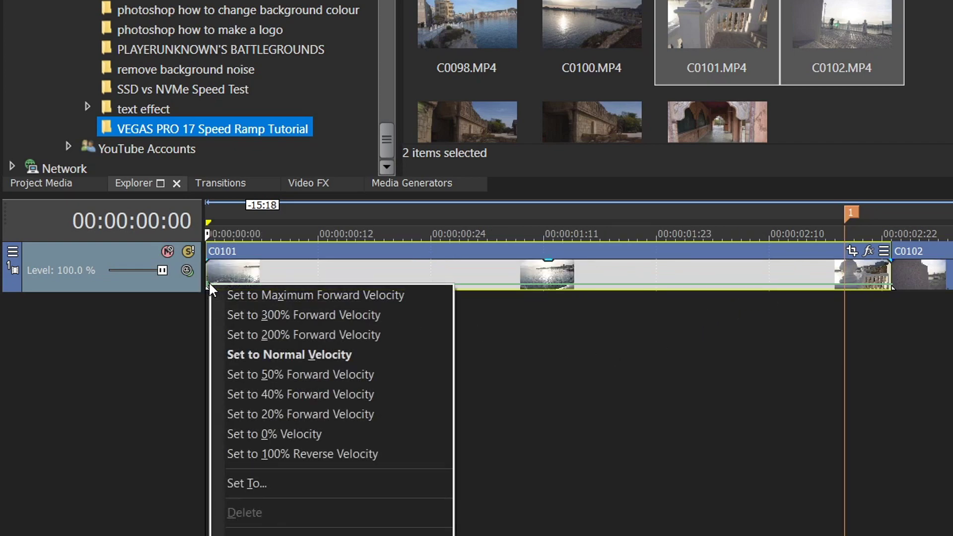
click(277, 355)
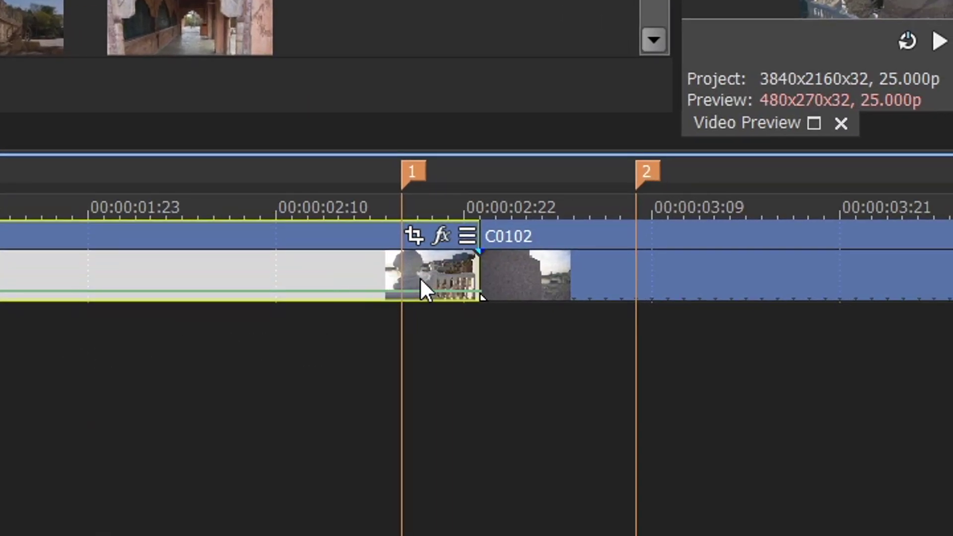
Add a velocity point at marker 1 on C0101's envelope and set it to normal velocity
click(399, 264)
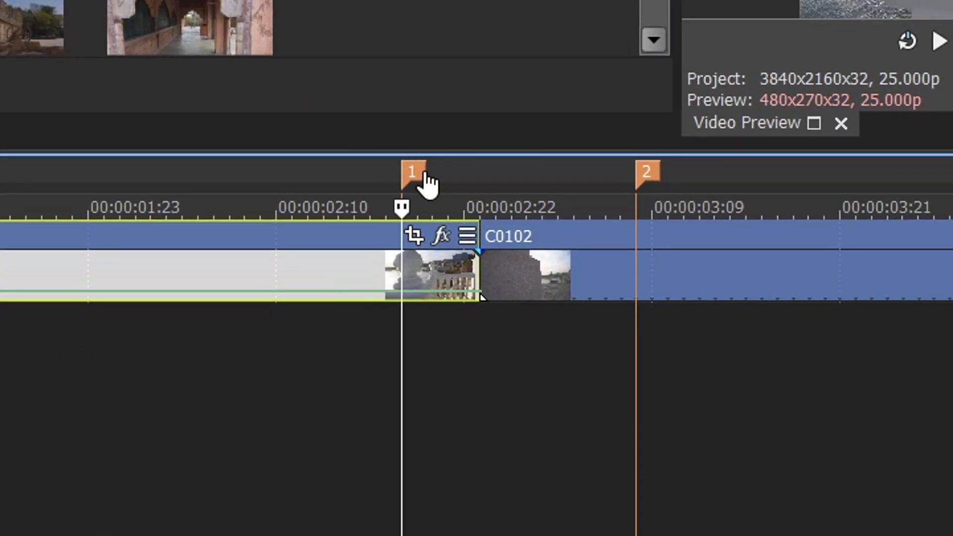
scroll(583, 359, up, 2)
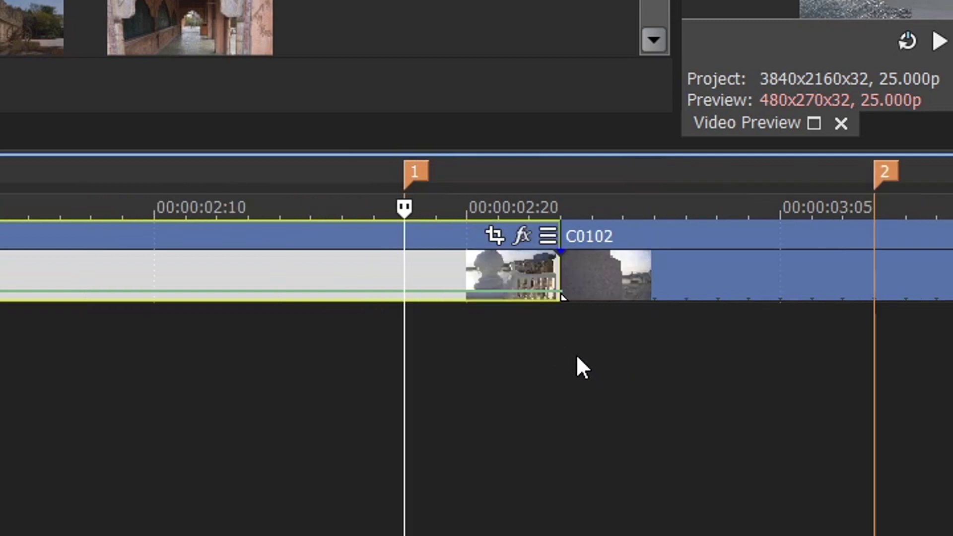
right_click(403, 296)
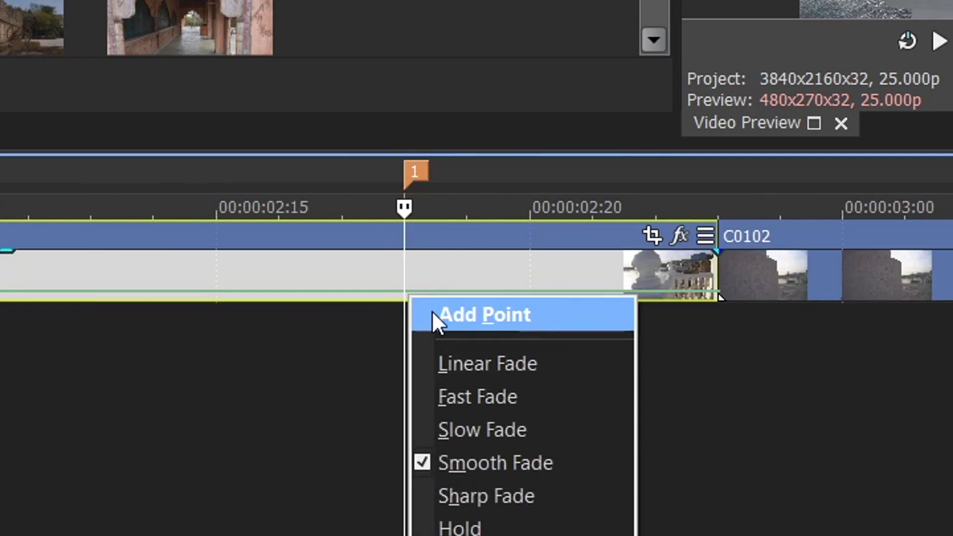
click(454, 322)
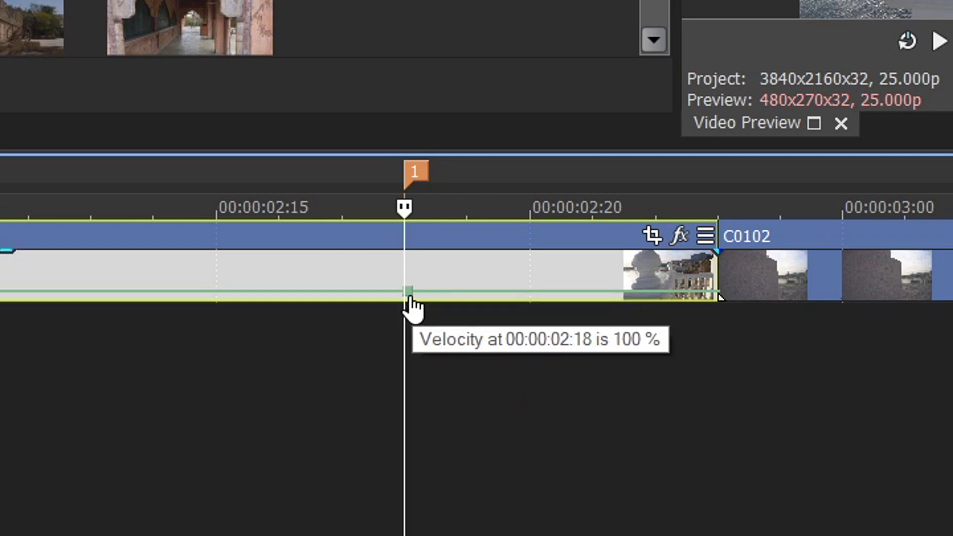
drag(410, 302, 404, 298)
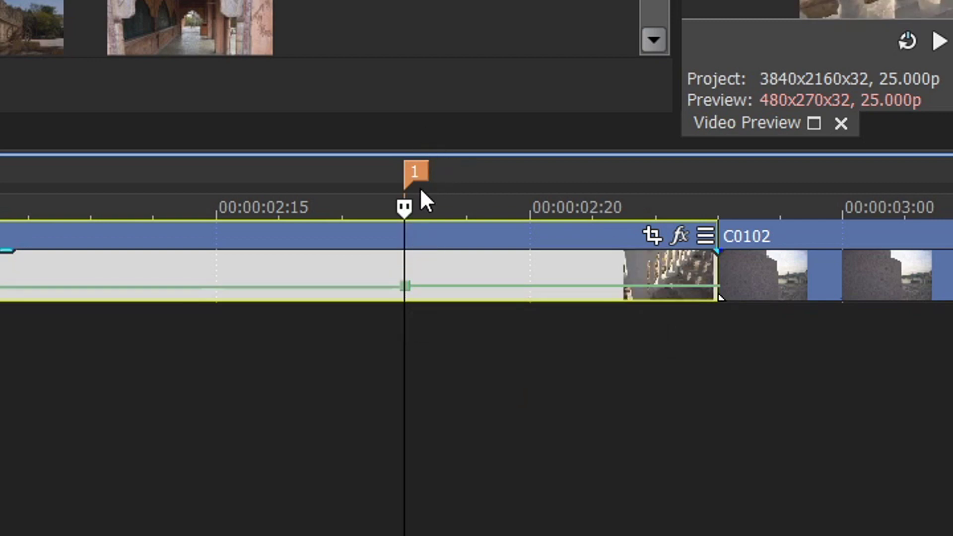
right_click(408, 285)
click(471, 403)
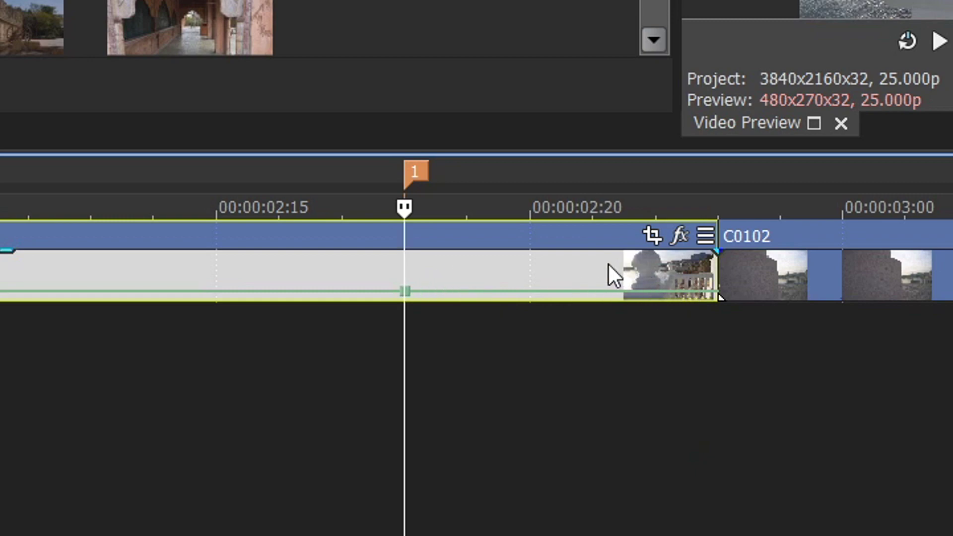
Add a velocity point near the end of C0101 and move it to the clip's end at maximum velocity, forming a smooth ramp from marker 1
click(639, 274)
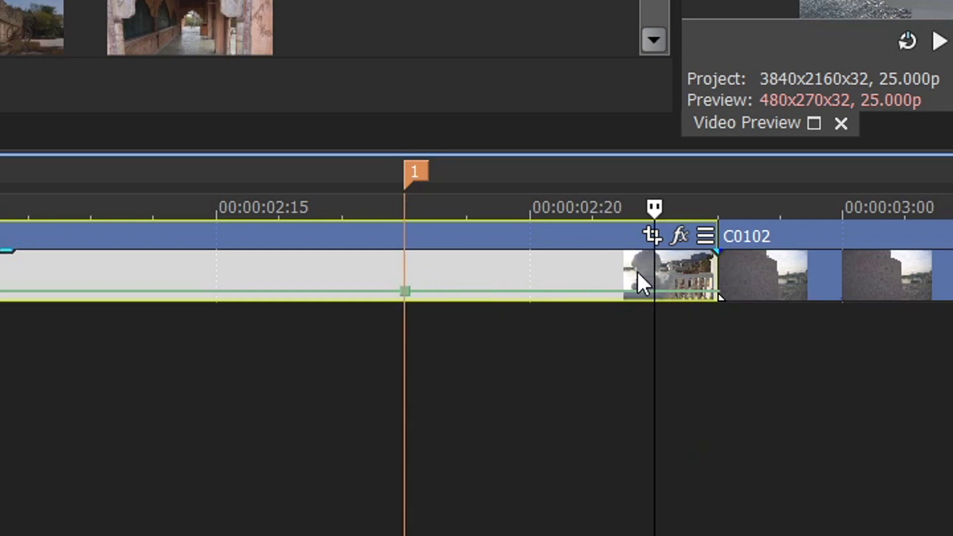
click(642, 300)
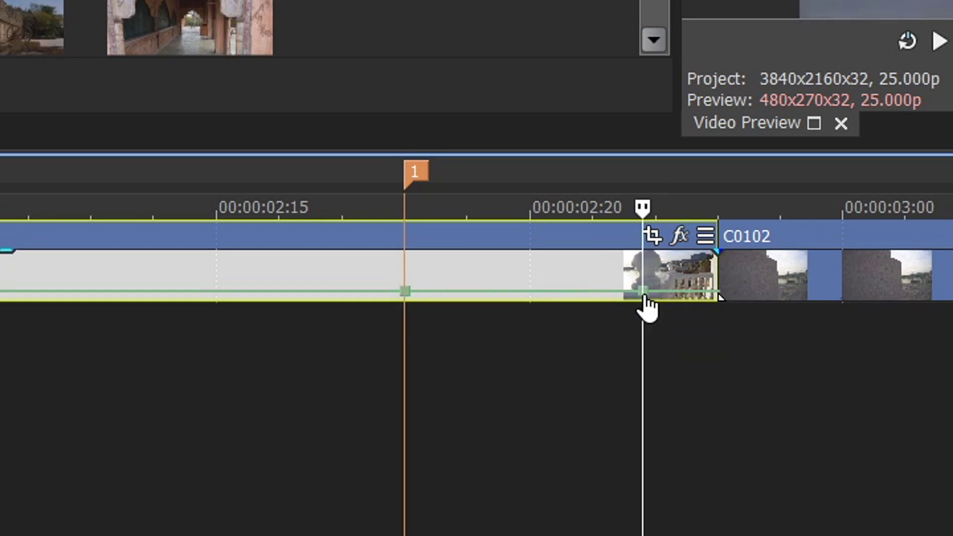
drag(645, 302, 747, 233)
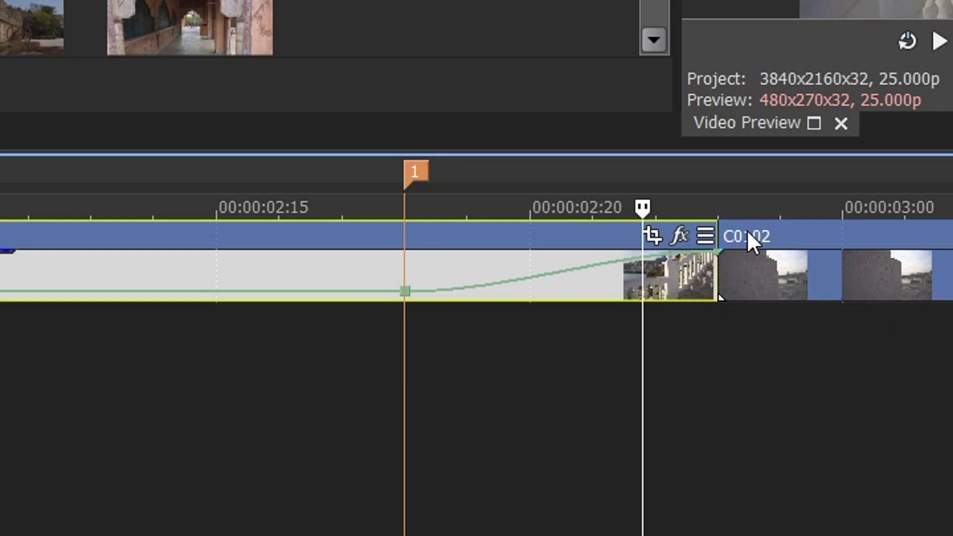
click(465, 327)
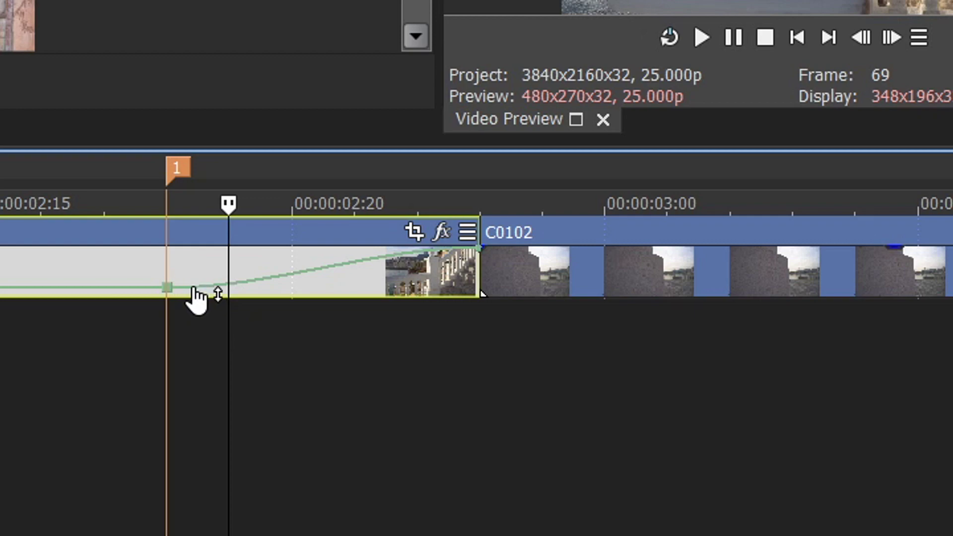
mouse_move(167, 292)
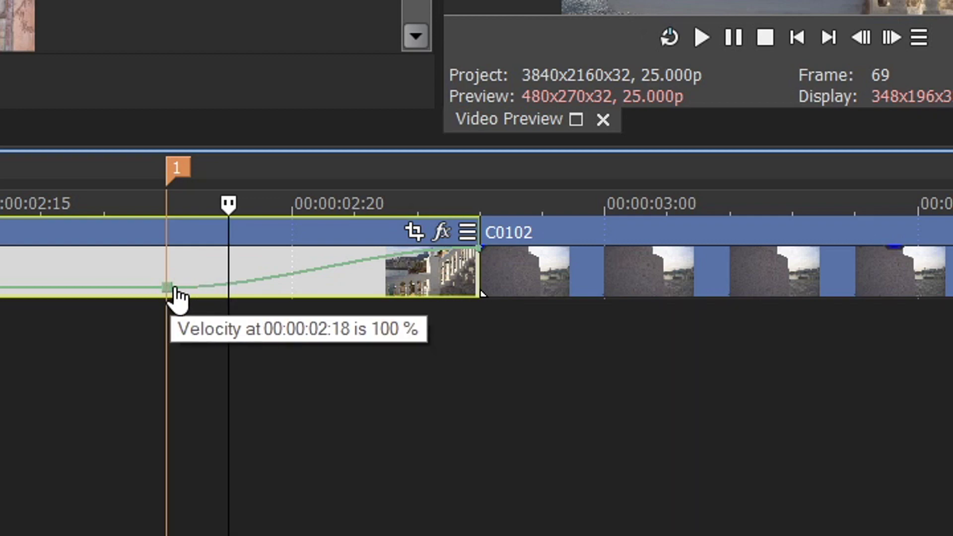
click(300, 242)
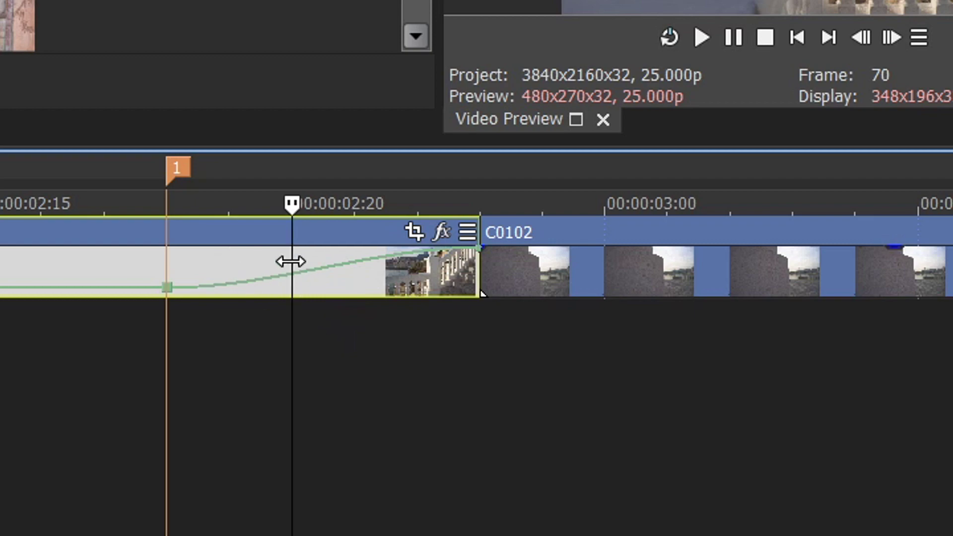
drag(291, 262, 260, 255)
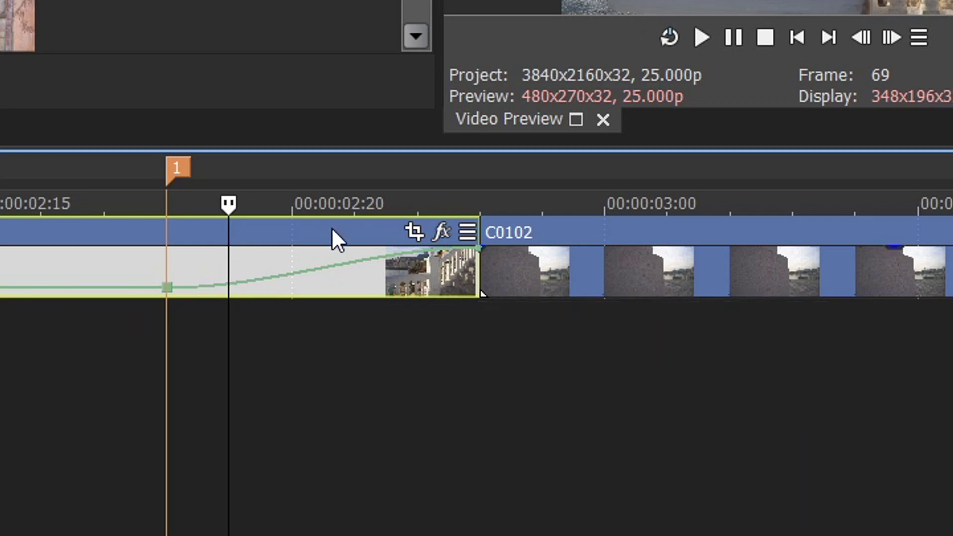
key(Right)
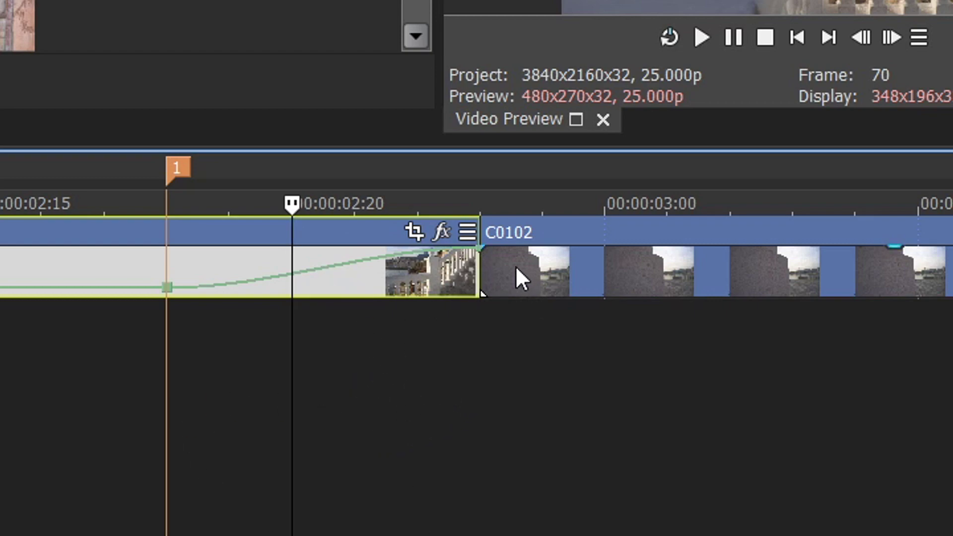
Add a Velocity envelope to clip C0102
click(542, 280)
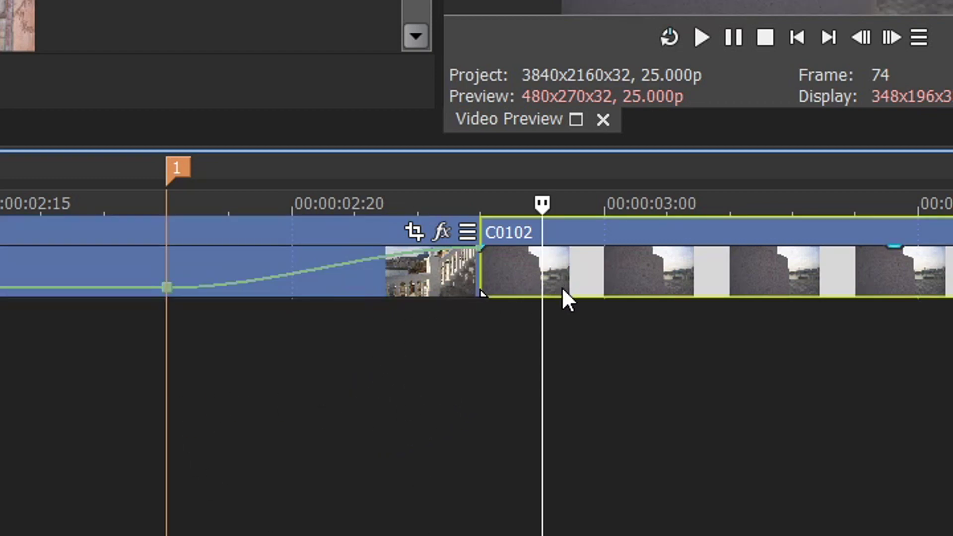
right_click(630, 267)
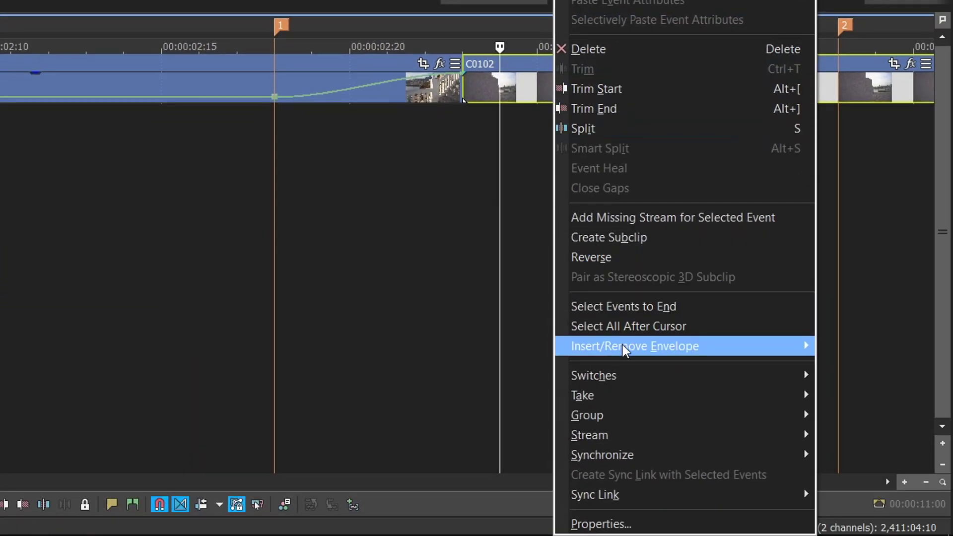
mouse_move(744, 535)
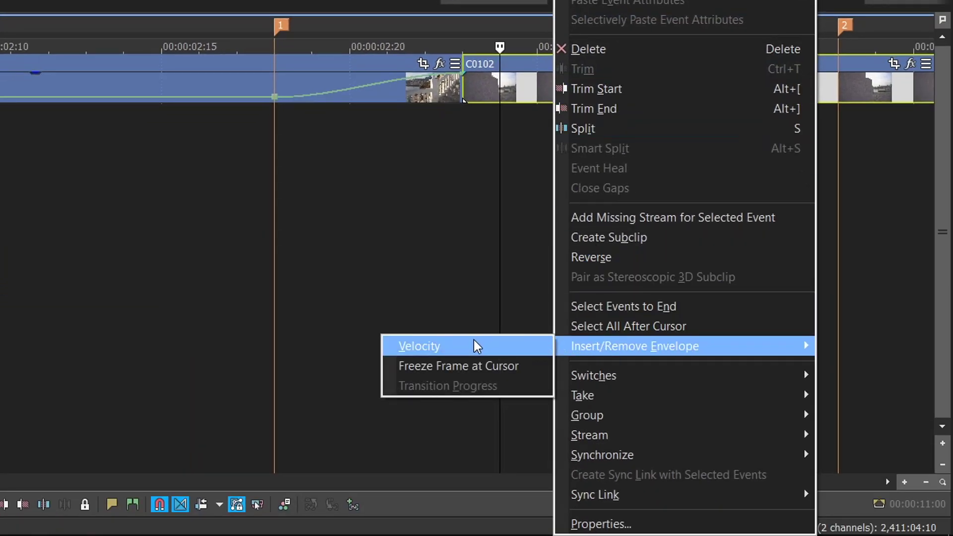
click(473, 342)
Add a velocity point at marker 2 on C0102's envelope and set it to normal velocity
click(576, 279)
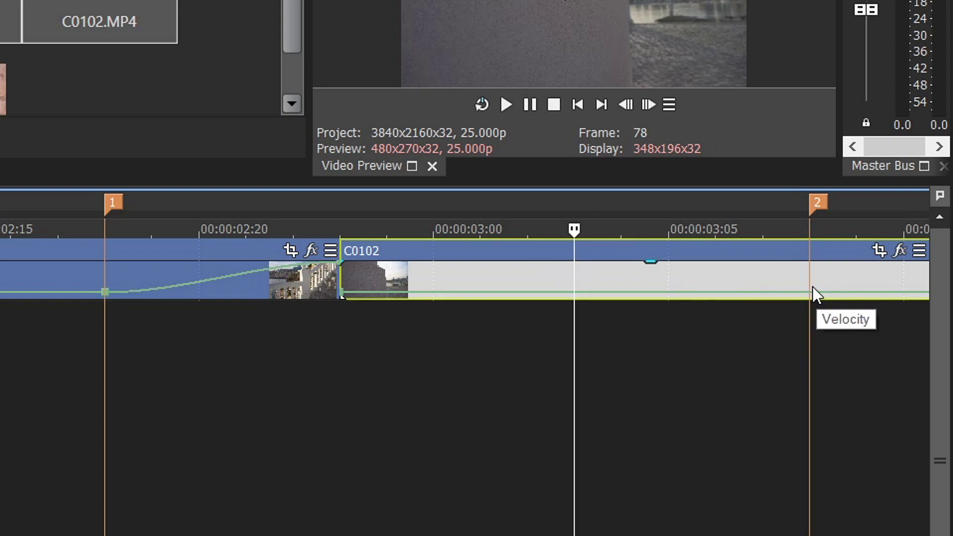
click(812, 296)
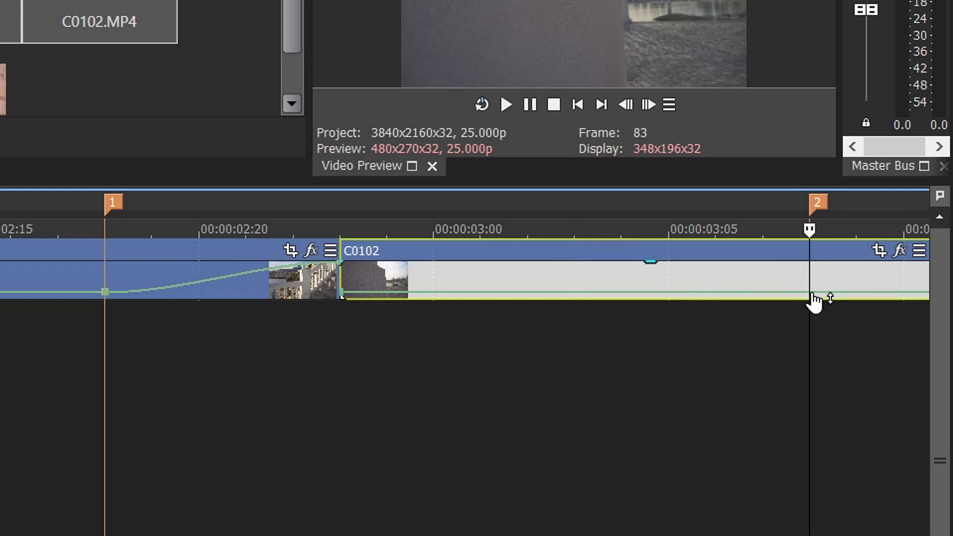
click(811, 298)
right_click(809, 297)
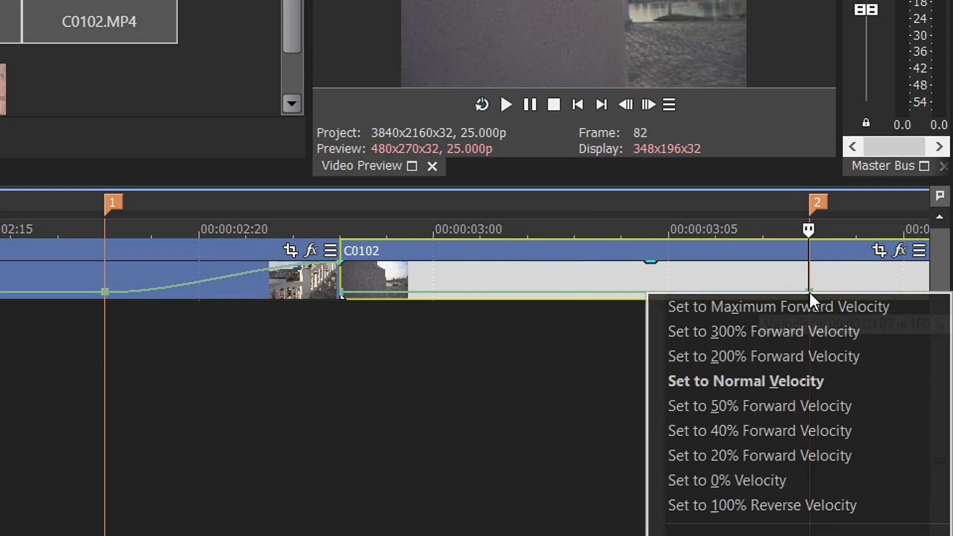
click(763, 381)
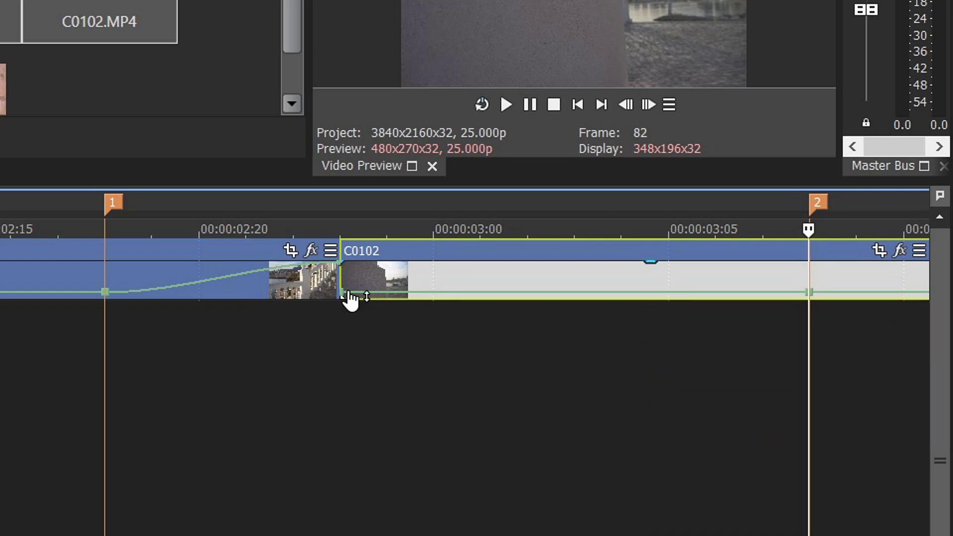
Raise the velocity at the start of C0102 to 1,000 % so it ramps down towards marker 2
drag(346, 298, 348, 256)
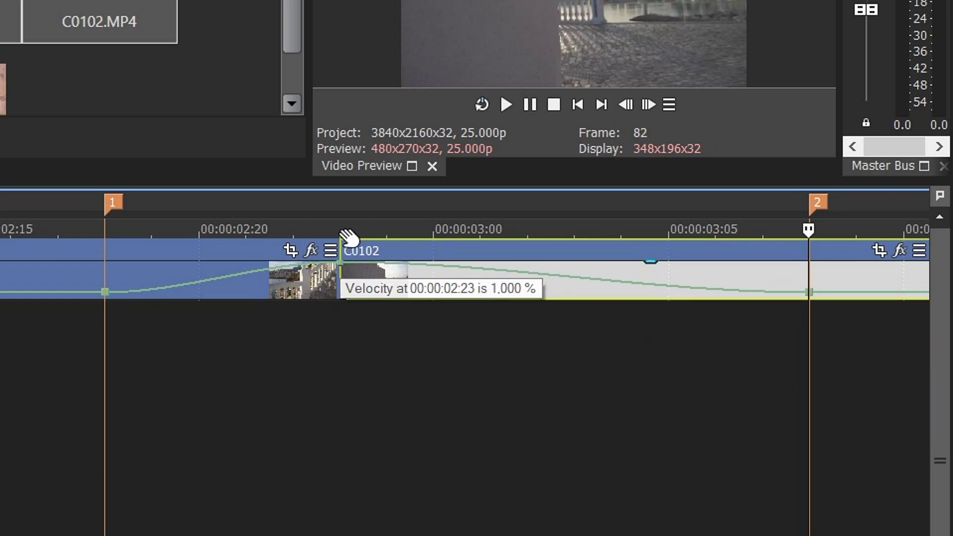
click(121, 272)
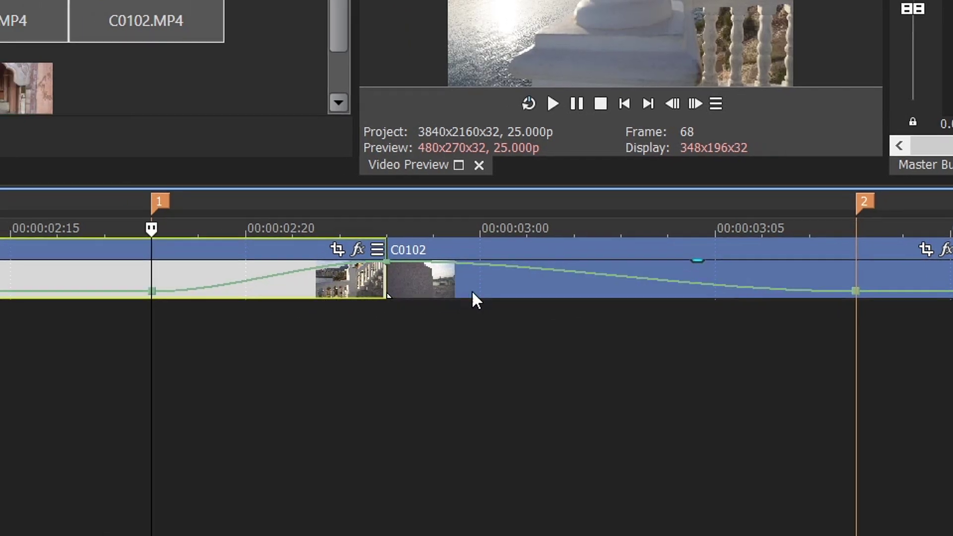
scroll(342, 283, down, 4)
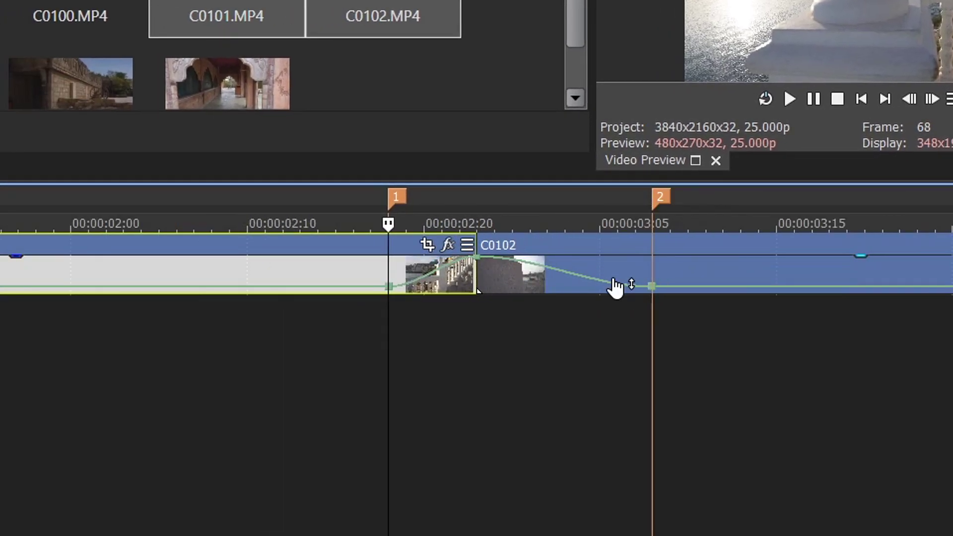
scroll(609, 327, up, 4)
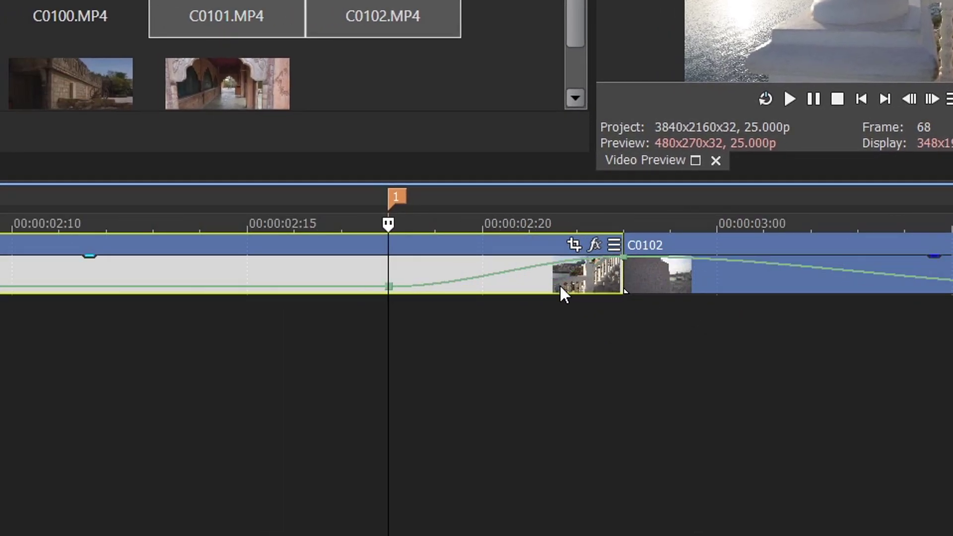
Change the curve leaving C0101's velocity point at marker 1 to a Fast Fade
right_click(388, 288)
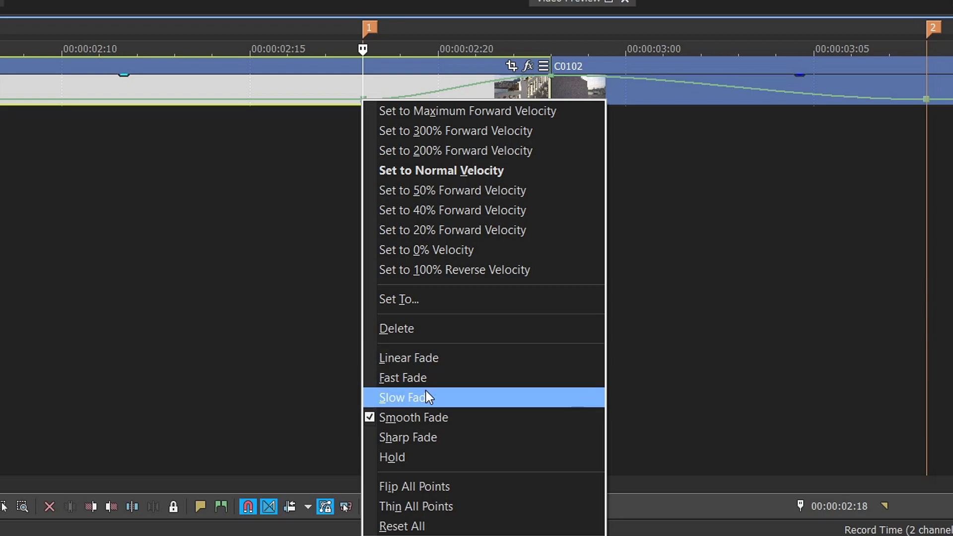
click(411, 391)
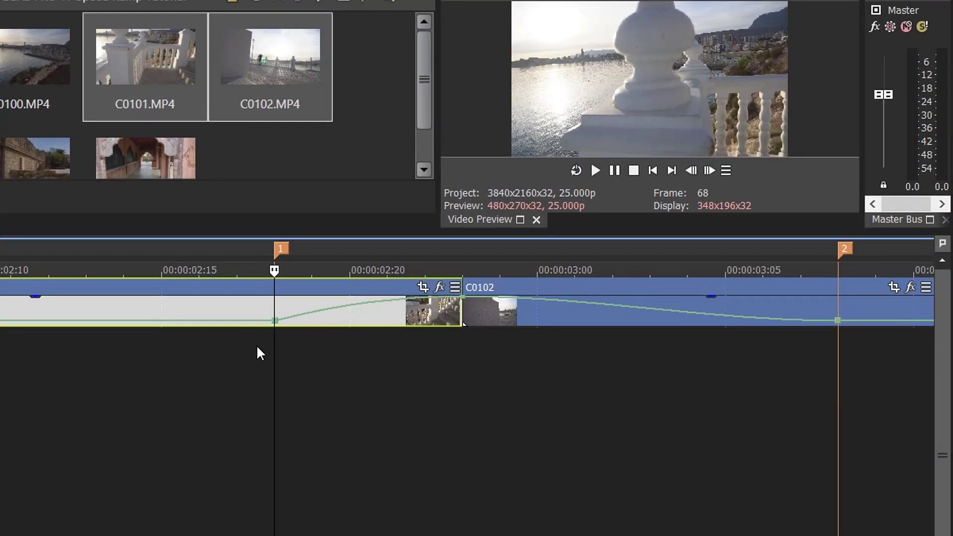
Split C0101 at frame 70, between marker 1 and the cut, and delete the short piece before C0102
drag(277, 346, 373, 338)
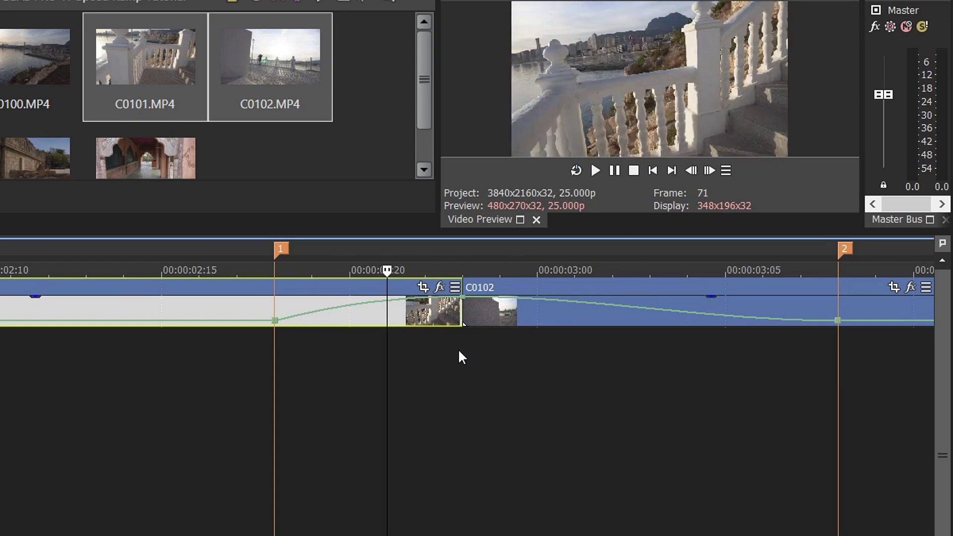
drag(387, 368, 334, 357)
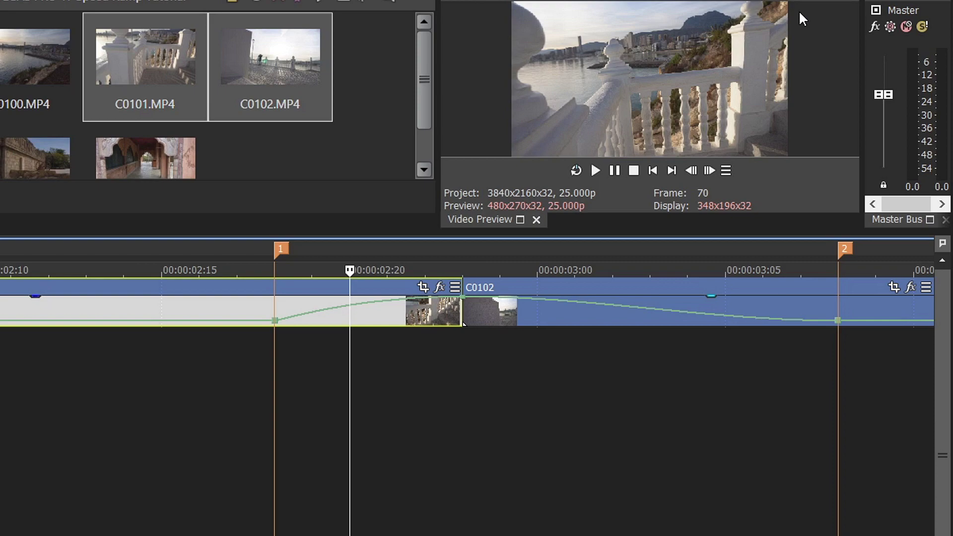
key(s)
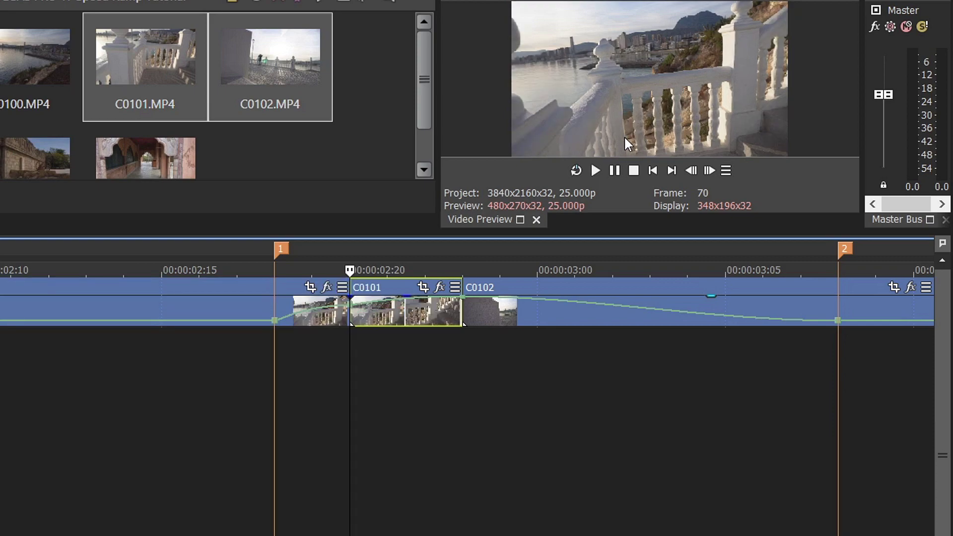
click(425, 313)
key(Delete)
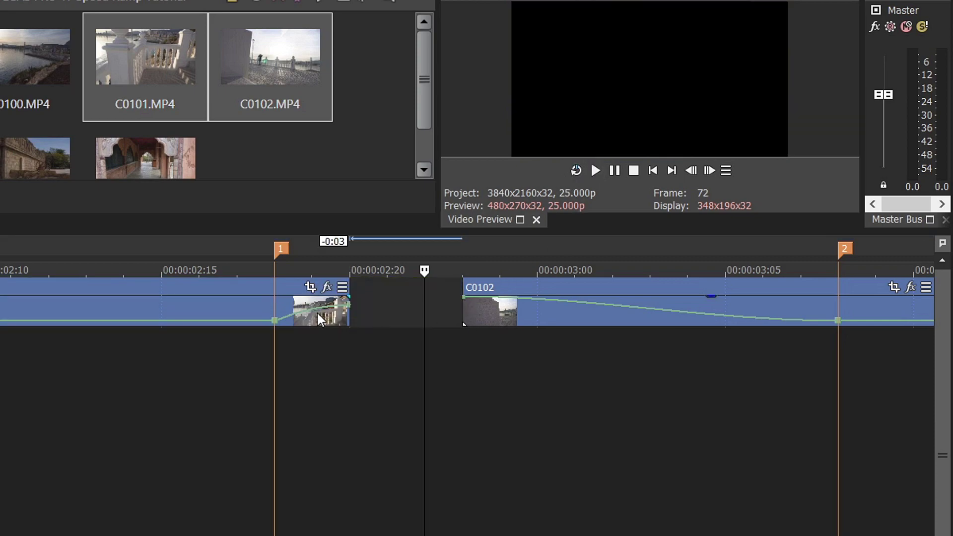
Move marker 1 and its velocity point on C0101 five frames before the clip's new end, and set the point to normal velocity
click(346, 310)
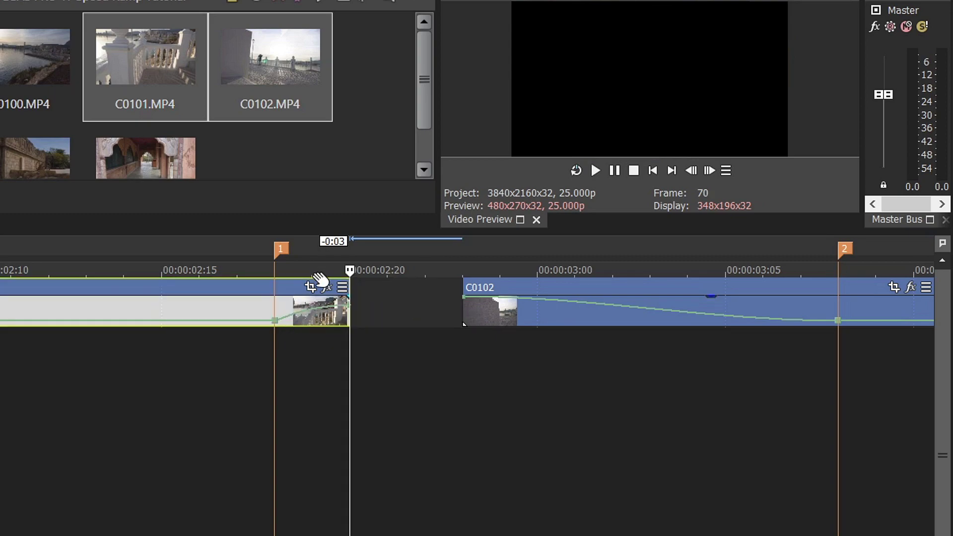
key(Left)
key(Left)
key(Left)
key(Left)
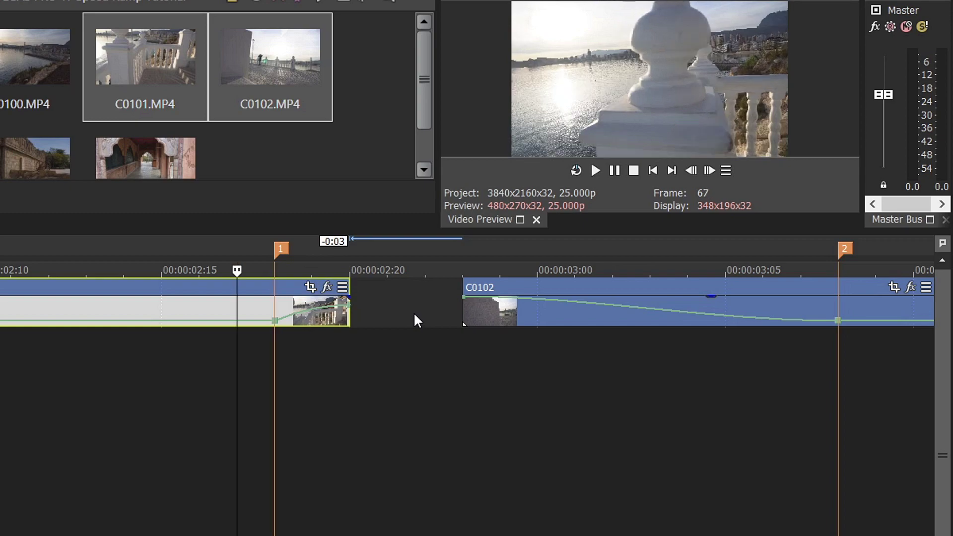
key(Left)
drag(276, 249, 167, 246)
drag(274, 321, 161, 316)
right_click(162, 316)
click(198, 383)
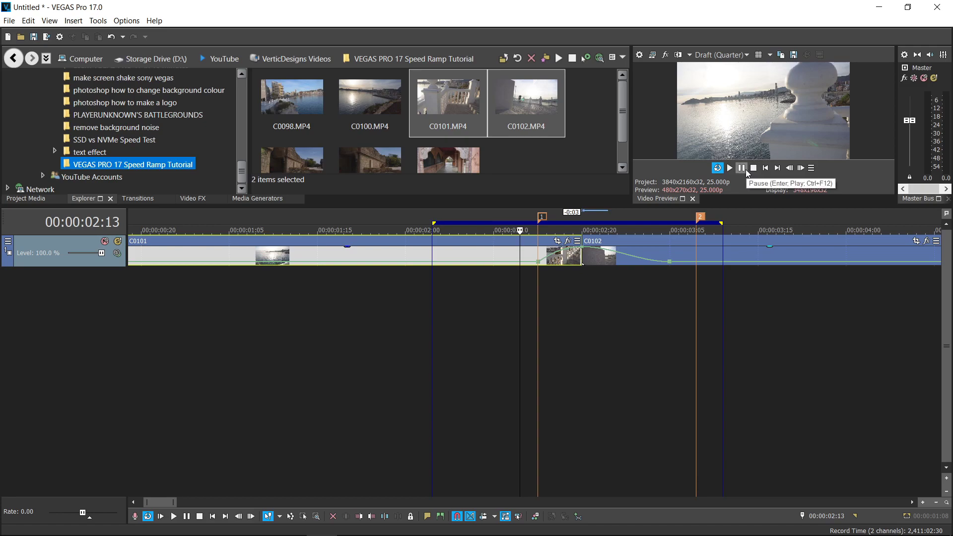
Review the looped playback of the speed ramp across the cut between C0101 and C0102
click(745, 168)
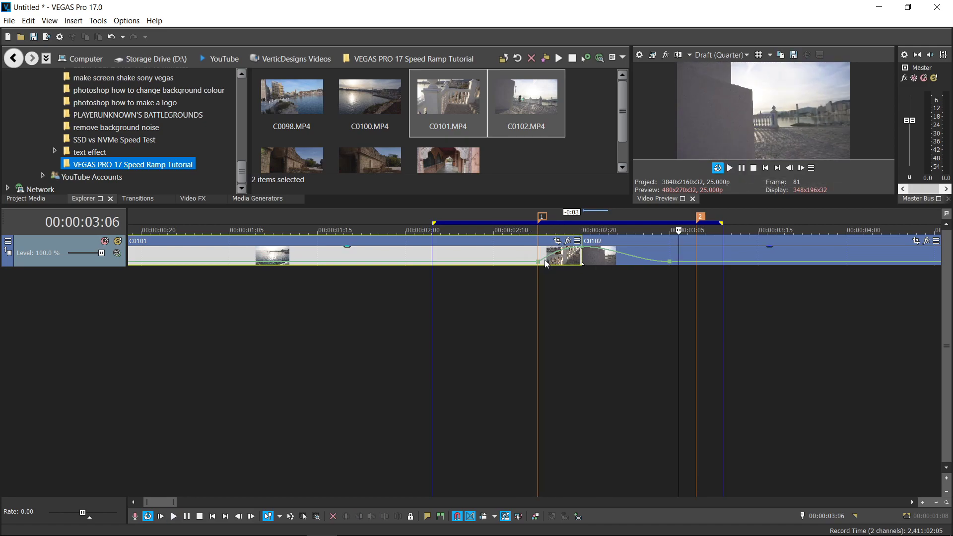